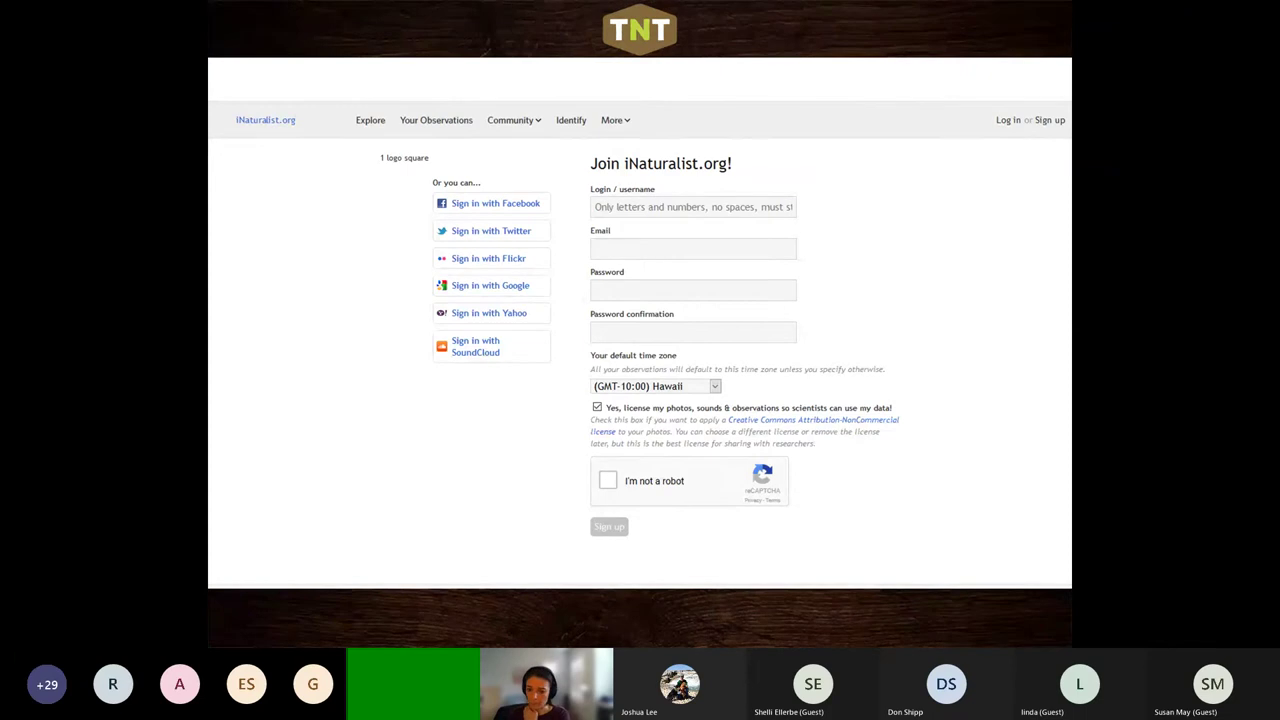
Highlight the default time zone field on the sign-up form and add the reminder to change it
{"action": "key", "text": "Right"}
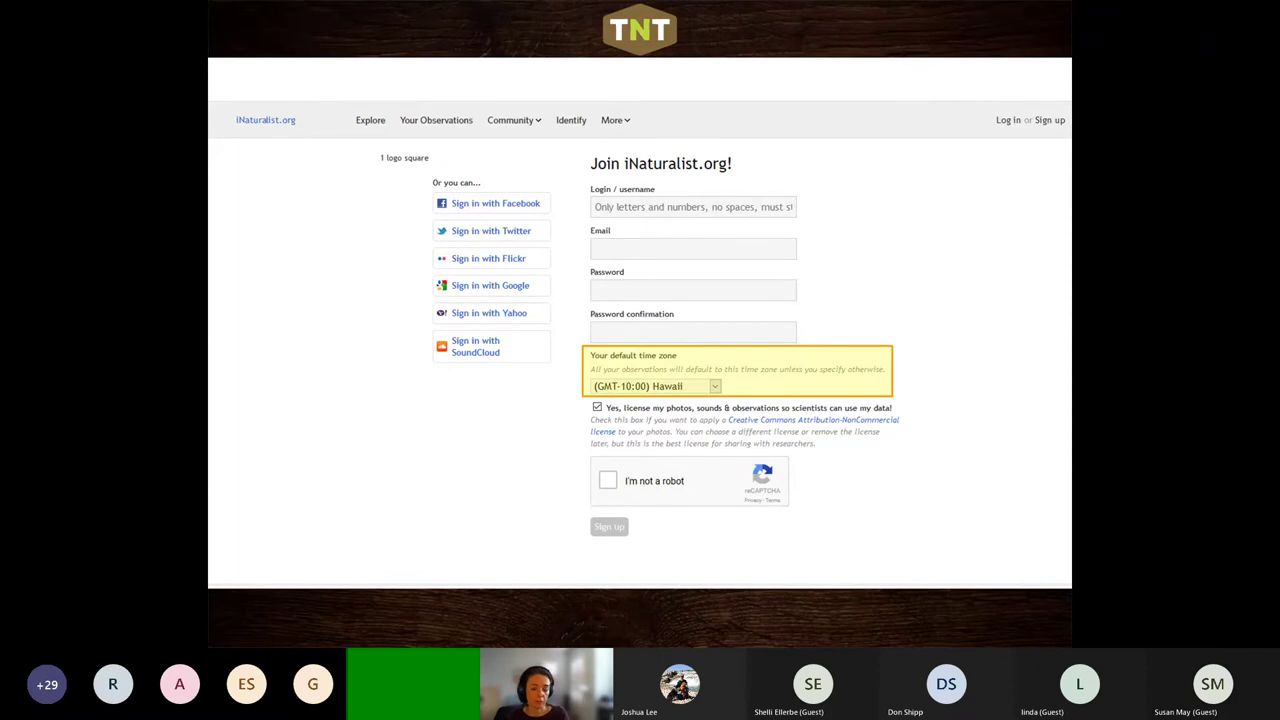
{"action": "key", "text": "Right"}
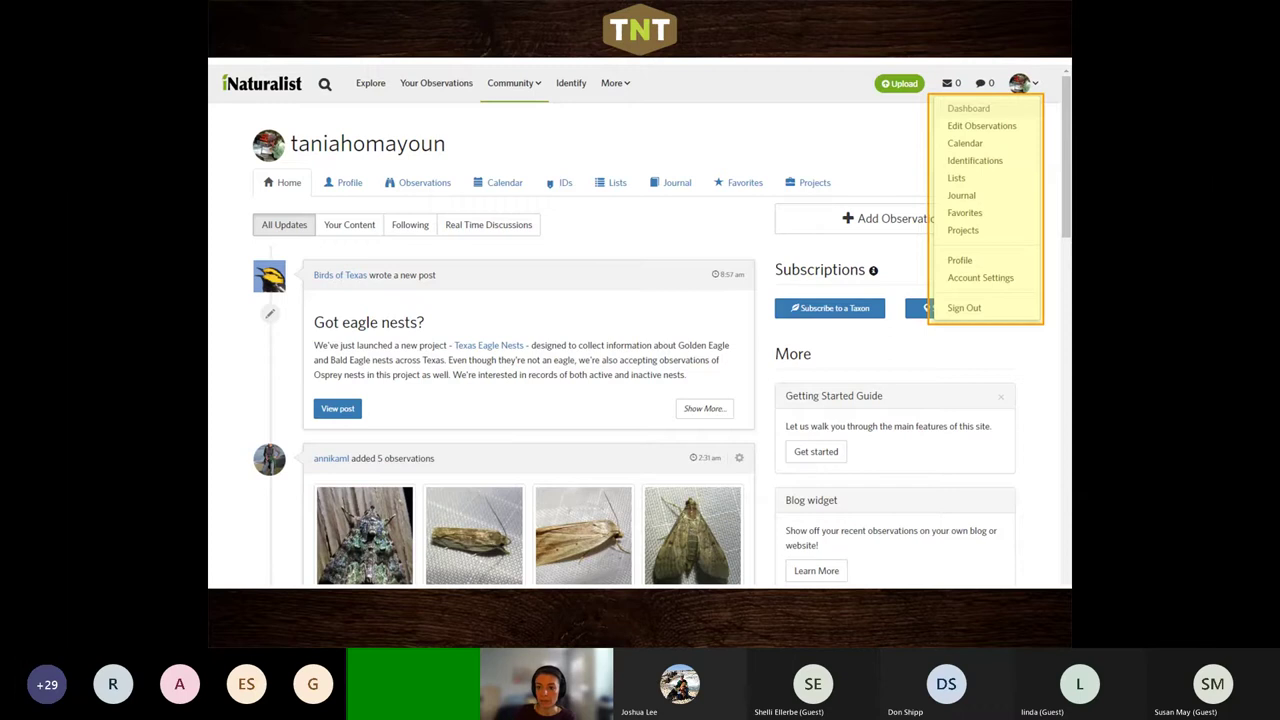
Advance to the dashboard slide and emphasize the message and comment counters, both at 0
{"action": "key", "text": "Right"}
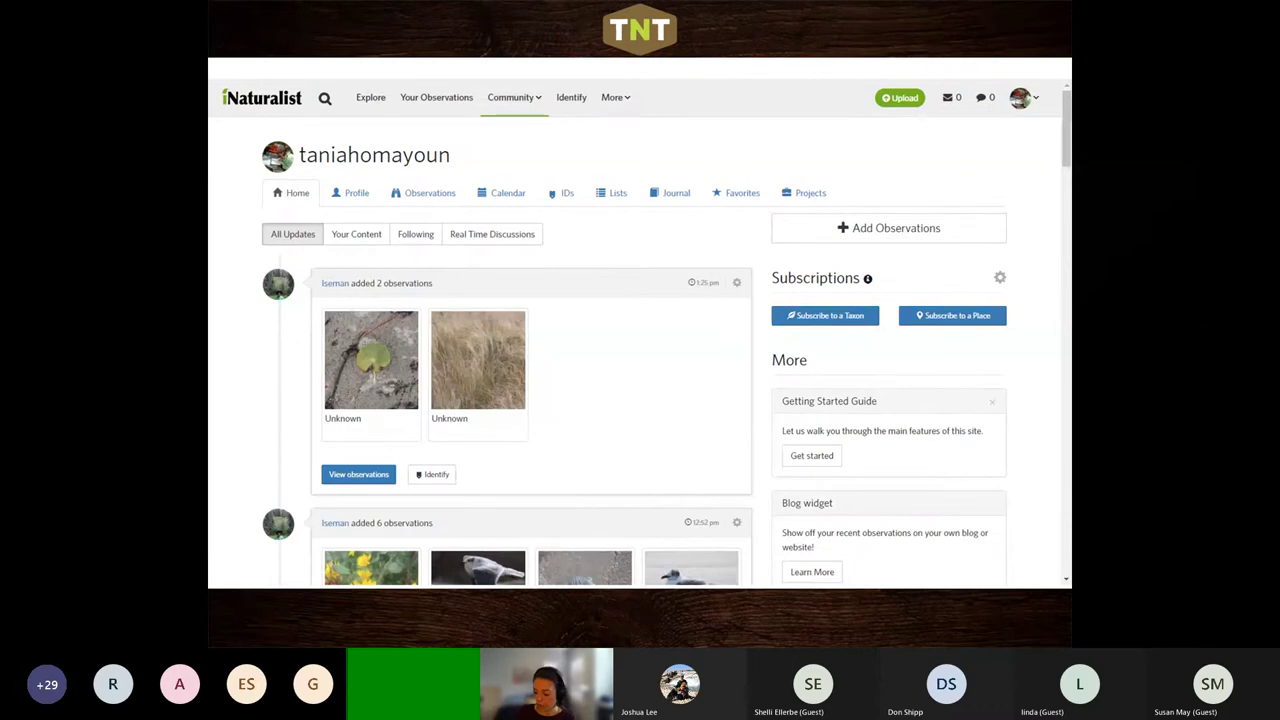
{"action": "key", "text": "Right"}
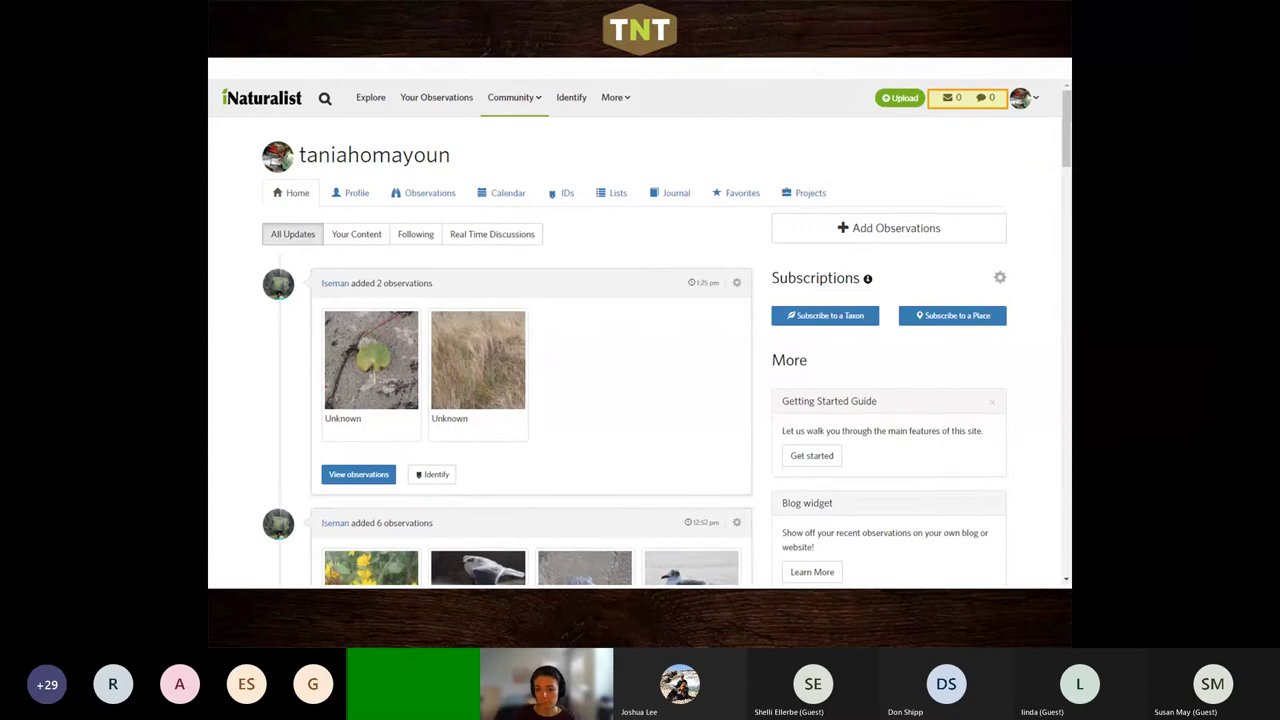
Show the recent notifications list, then close it to bring up the Profile page
{"action": "left_click", "coordinate": [958, 97]}
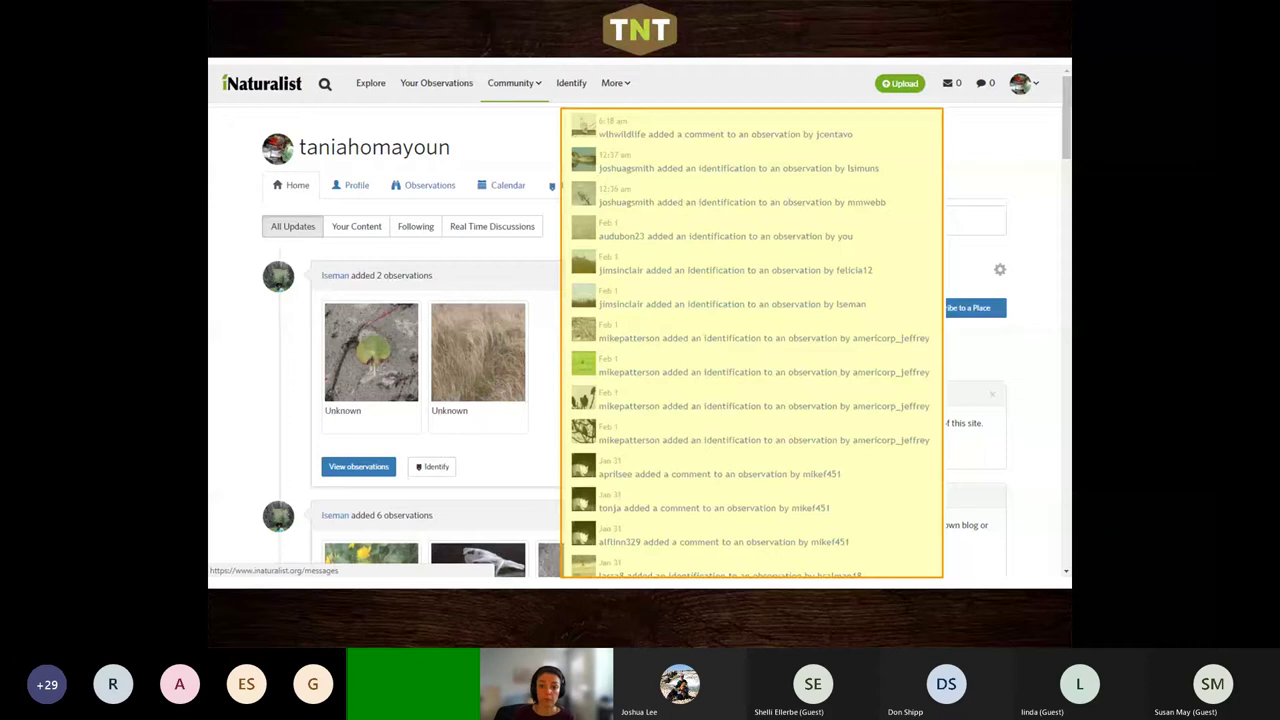
{"action": "left_click", "coordinate": [357, 200]}
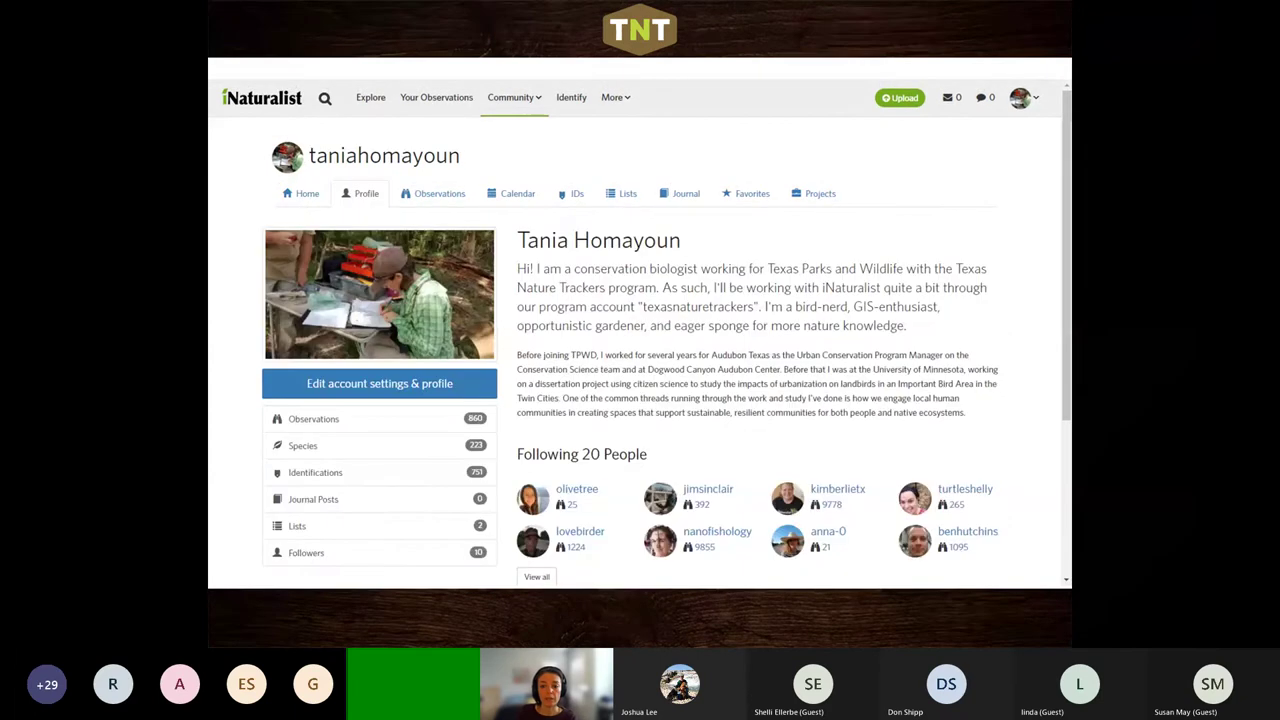
Go to the Edit Your Account & Profile page with its Central Time time zone setting
{"action": "left_click", "coordinate": [379, 383]}
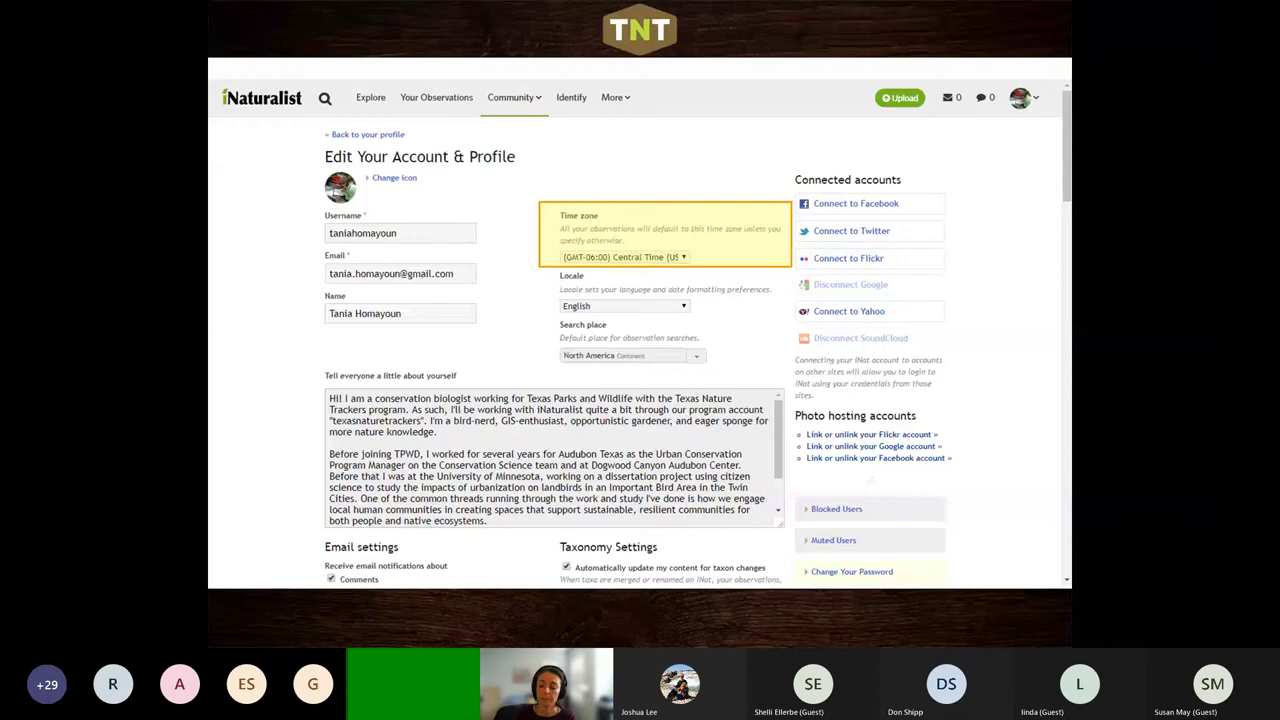
Scroll past the settings to the home feed of updates from followed observers
{"action": "scroll", "coordinate": [640, 330], "scroll_direction": "down", "scroll_amount": 5}
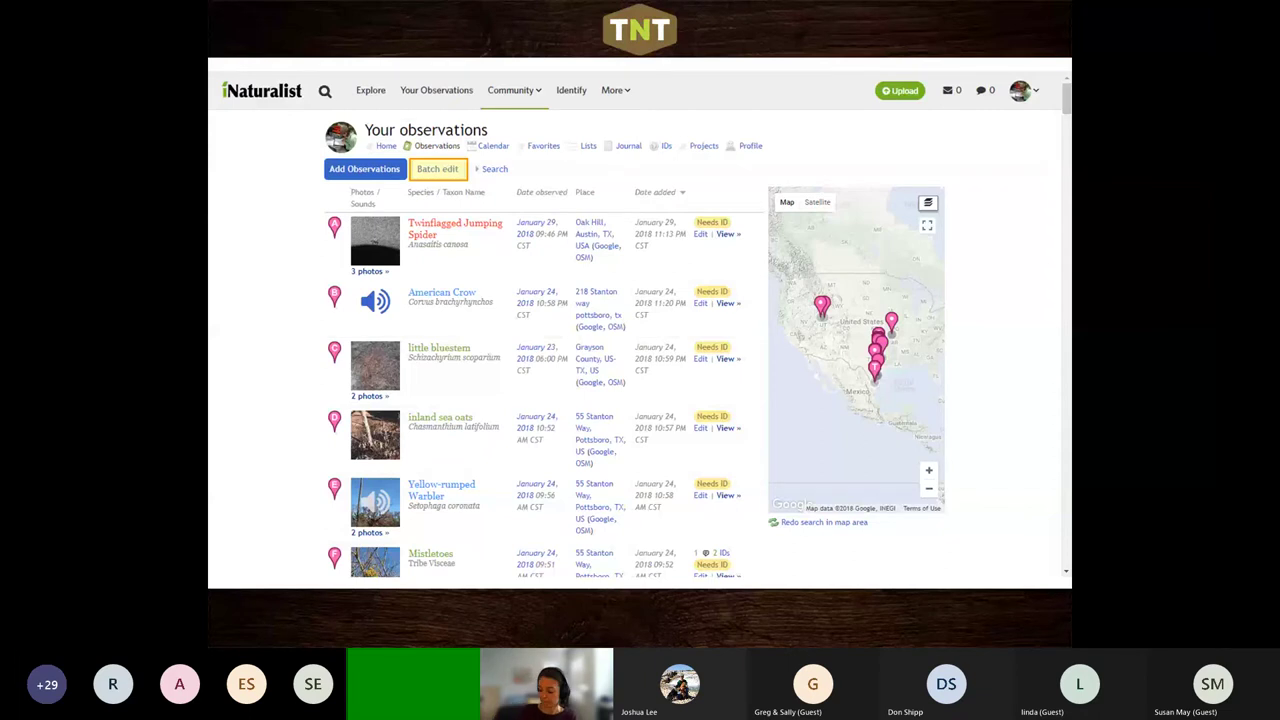
{"action": "key", "text": "ctrl+Tab"}
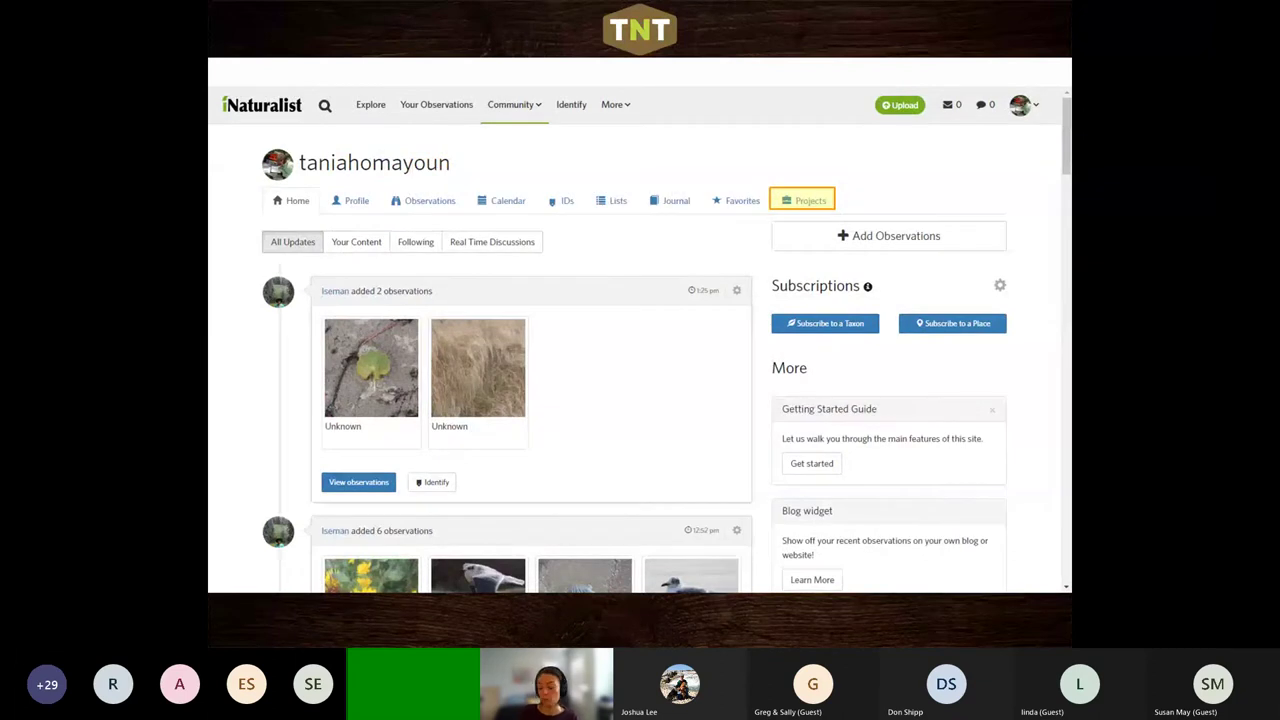
Show the list of your projects on the way to the three-photo upload page
{"action": "key", "text": "Right"}
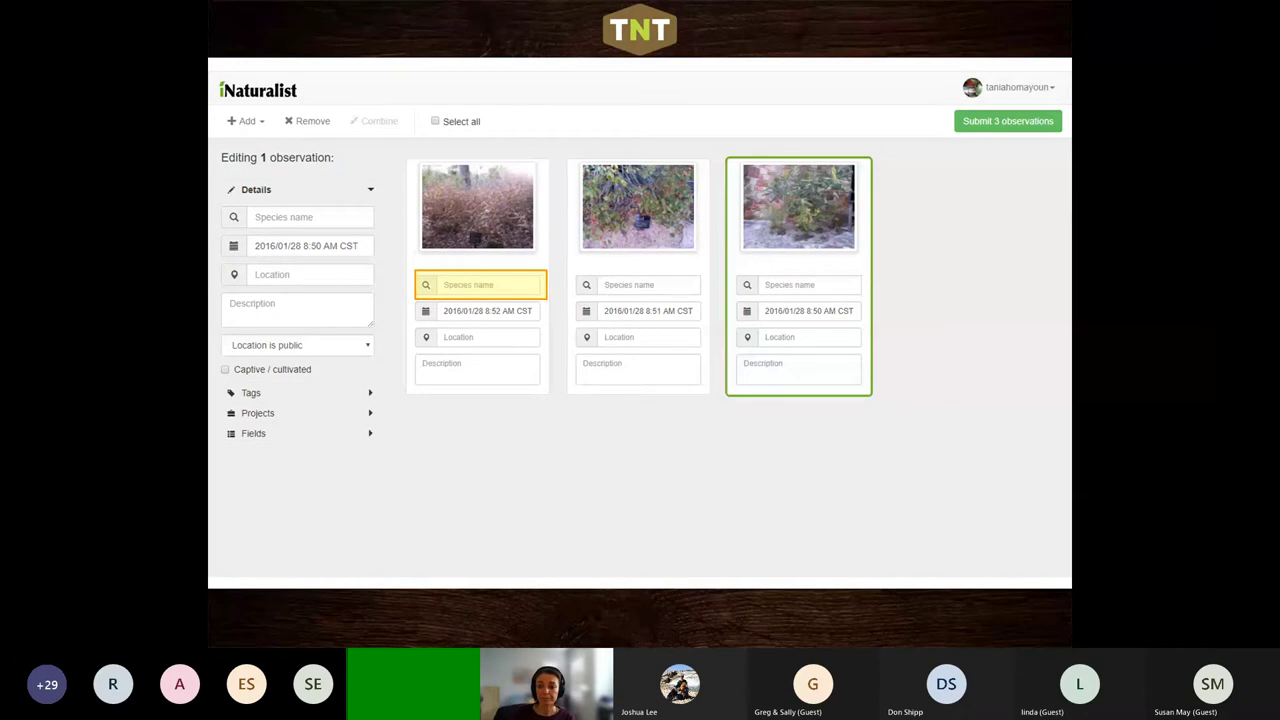
Give the first photo the species Inland sea oats and the description 'Large stand under tree'
{"action": "left_click", "coordinate": [480, 285]}
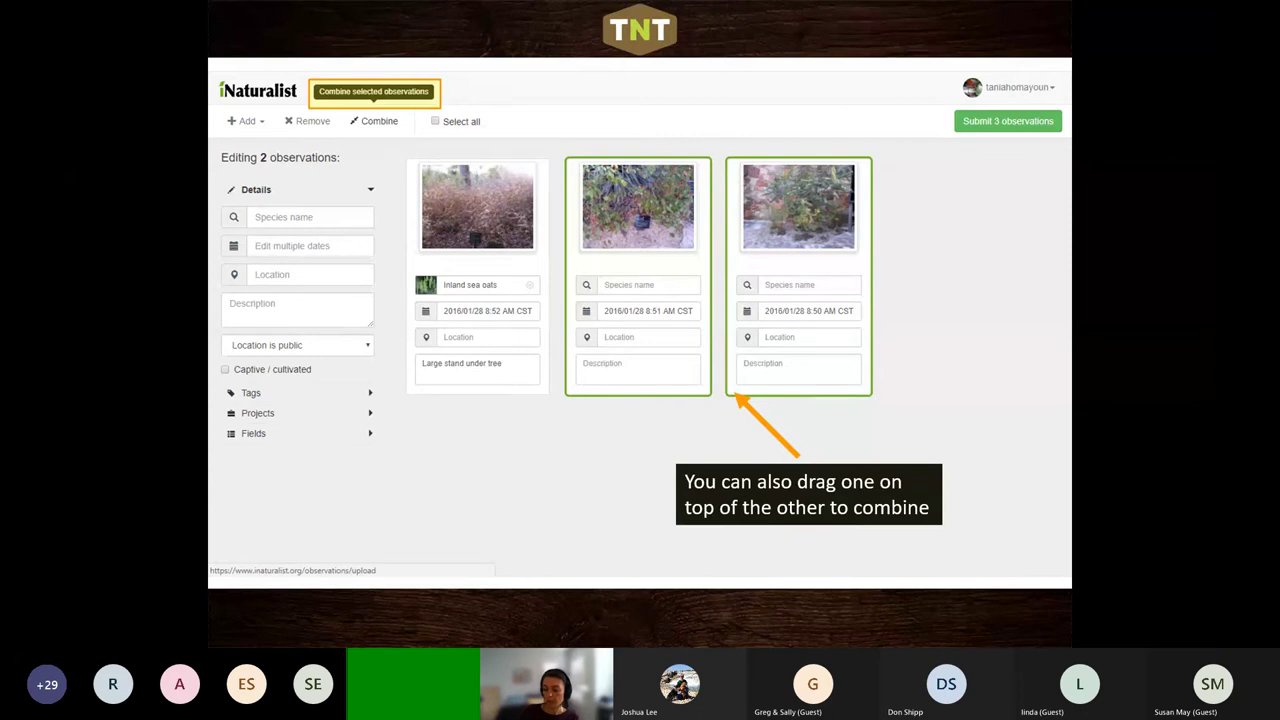
Select all three uploaded observations with the Select all checkbox for batch editing
{"action": "left_click", "coordinate": [435, 121]}
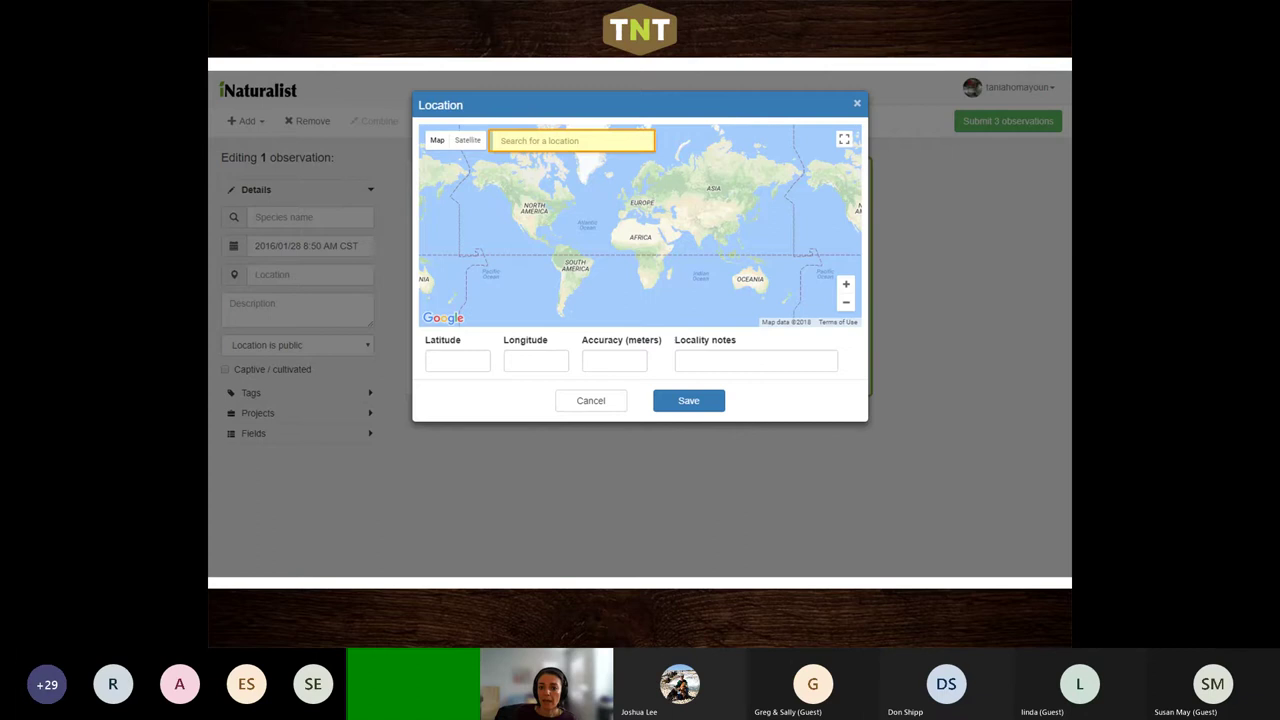
Set the location to Lady Bird Johnson Wildflower Center via a search for 'Ladybird John', then advance to GeoPrivacy Options
{"action": "type", "text": "Ladybird John"}
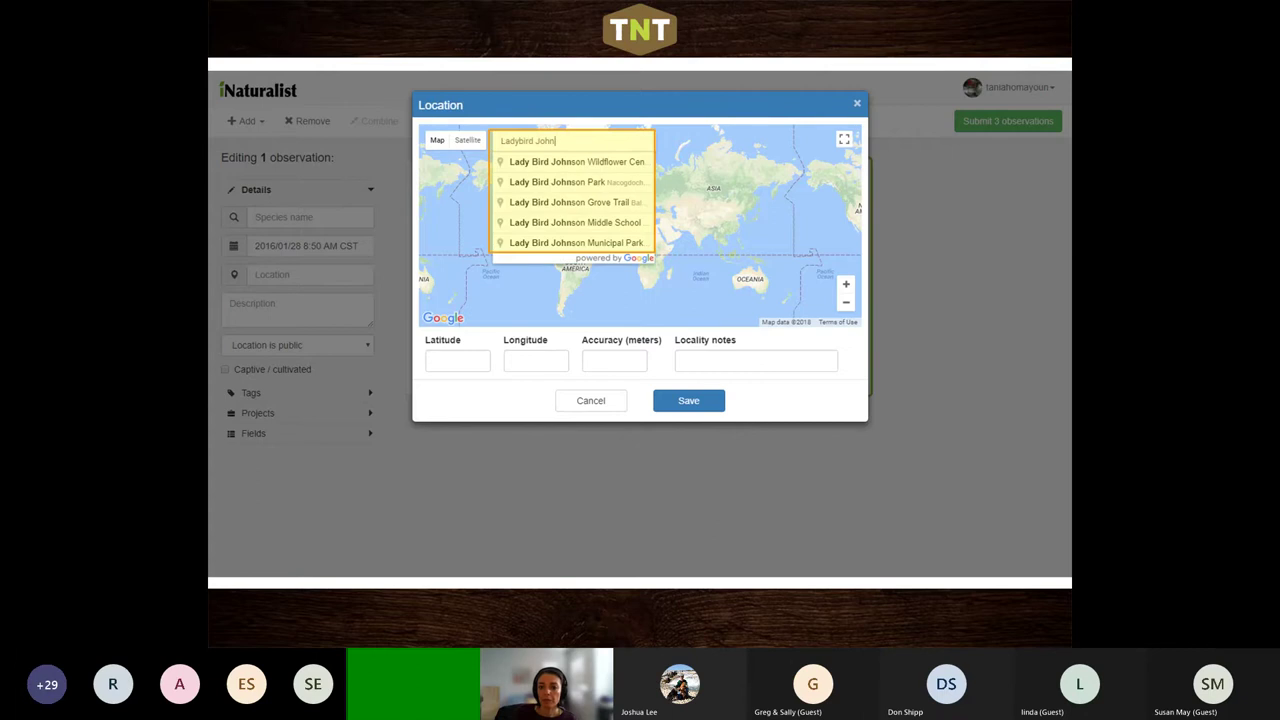
{"action": "key", "text": "Down"}
{"action": "key", "text": "Return"}
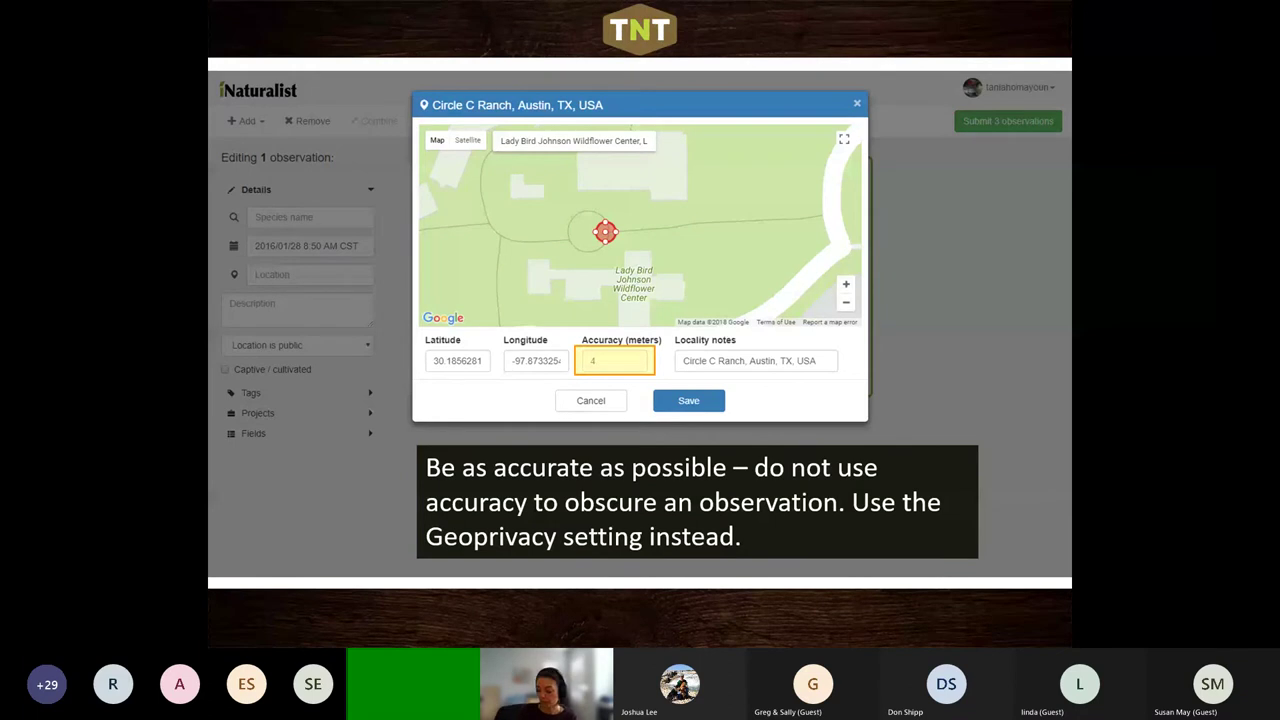
{"action": "key", "text": "Right"}
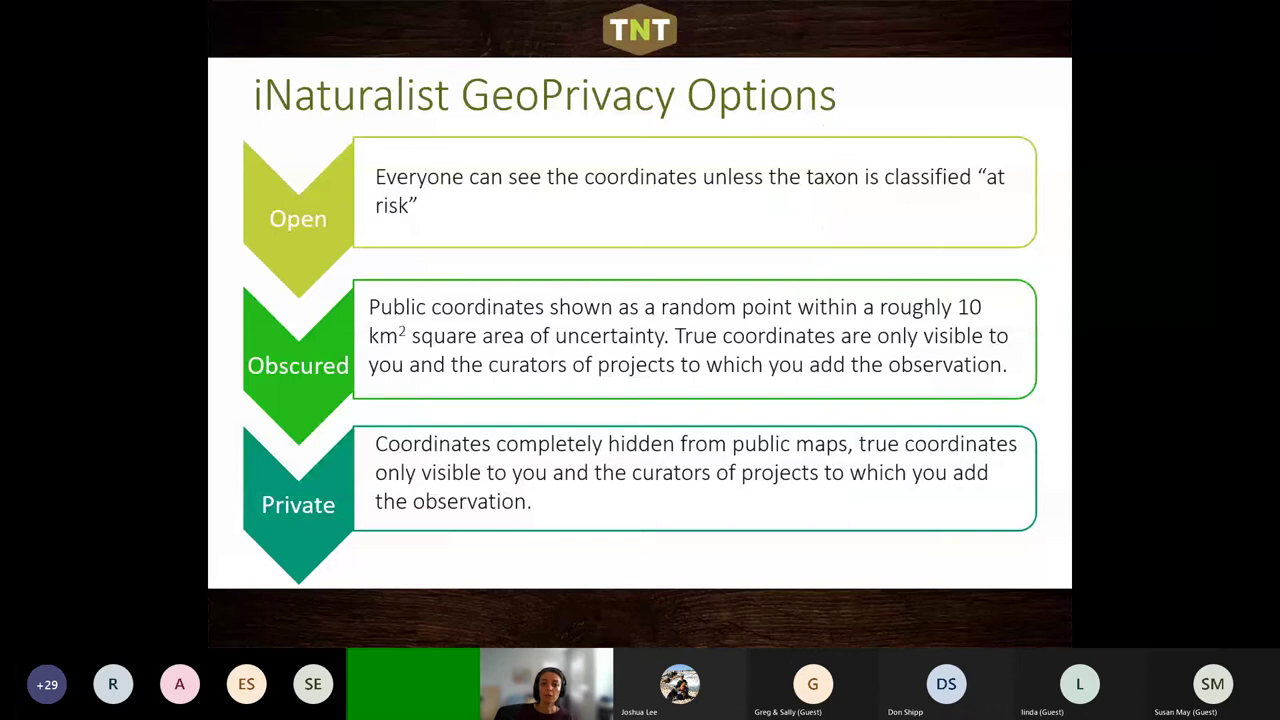
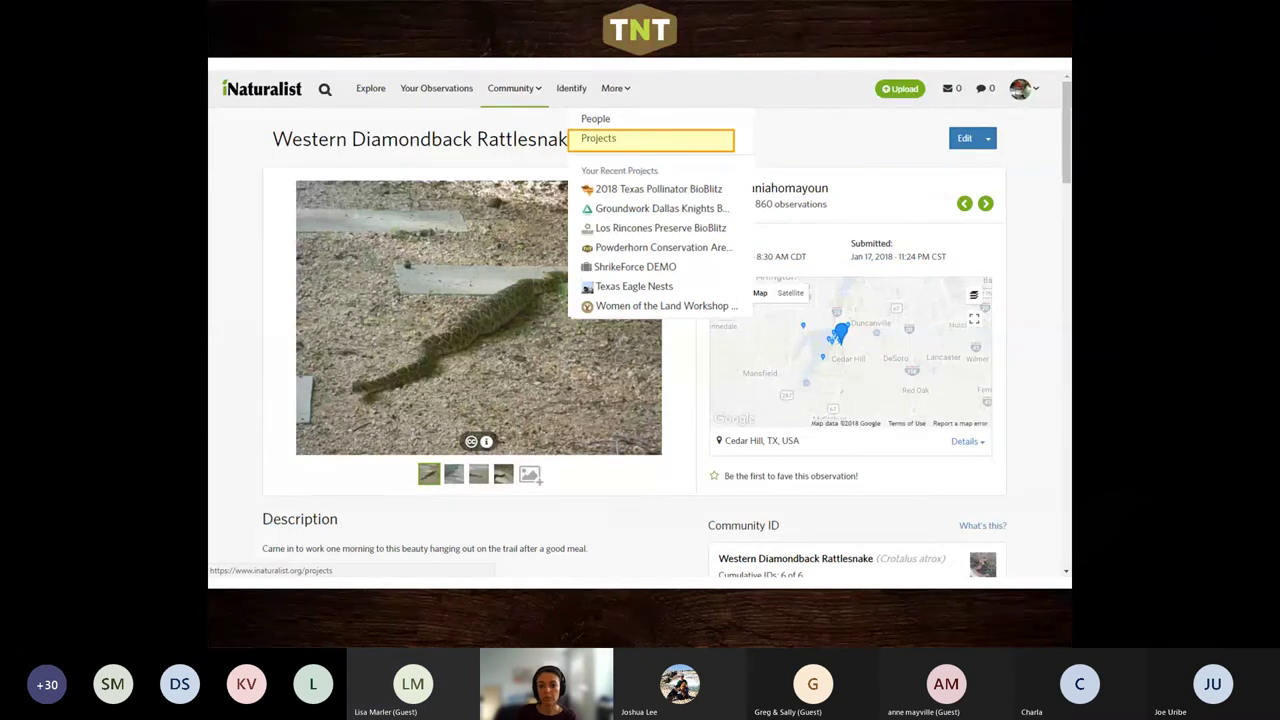
Go to Projects and bring up Herps of Texas: 85948 observations, 256 species, 1511 people
{"action": "left_click", "coordinate": [598, 138]}
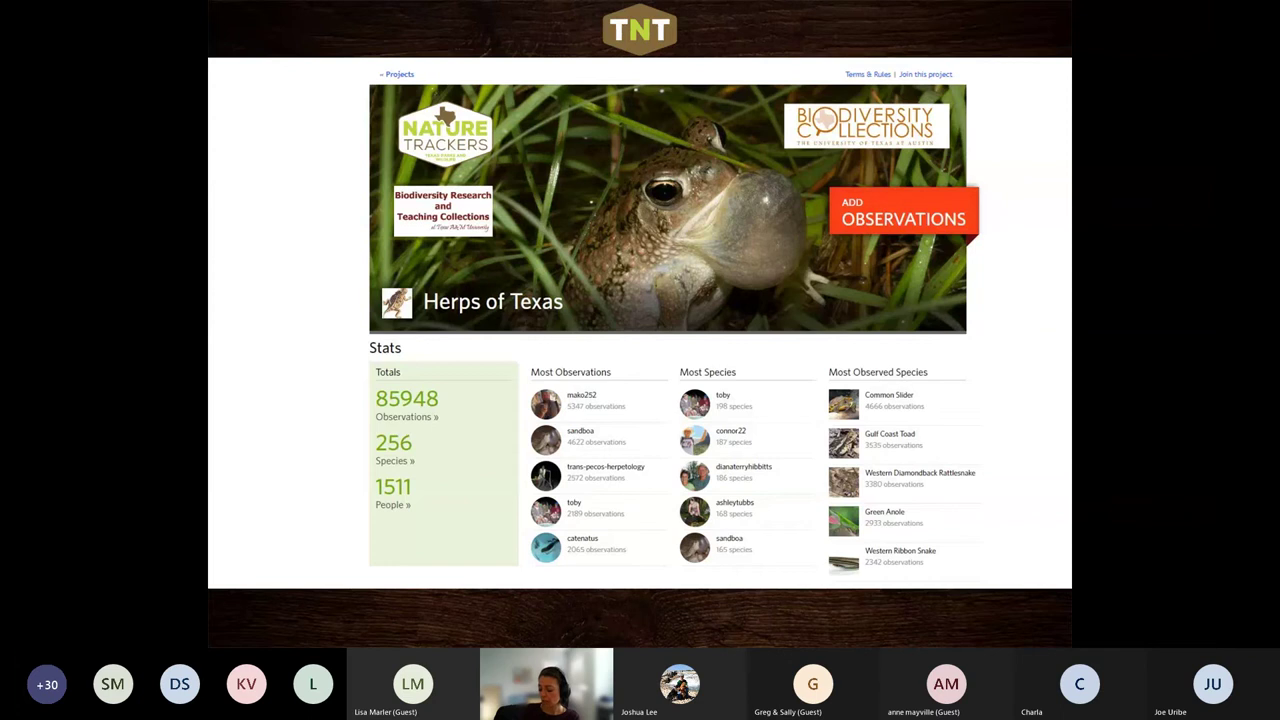
Walk through Join this project, the stats and map, Members, the curator note, and the join form
{"action": "key", "text": "Right"}
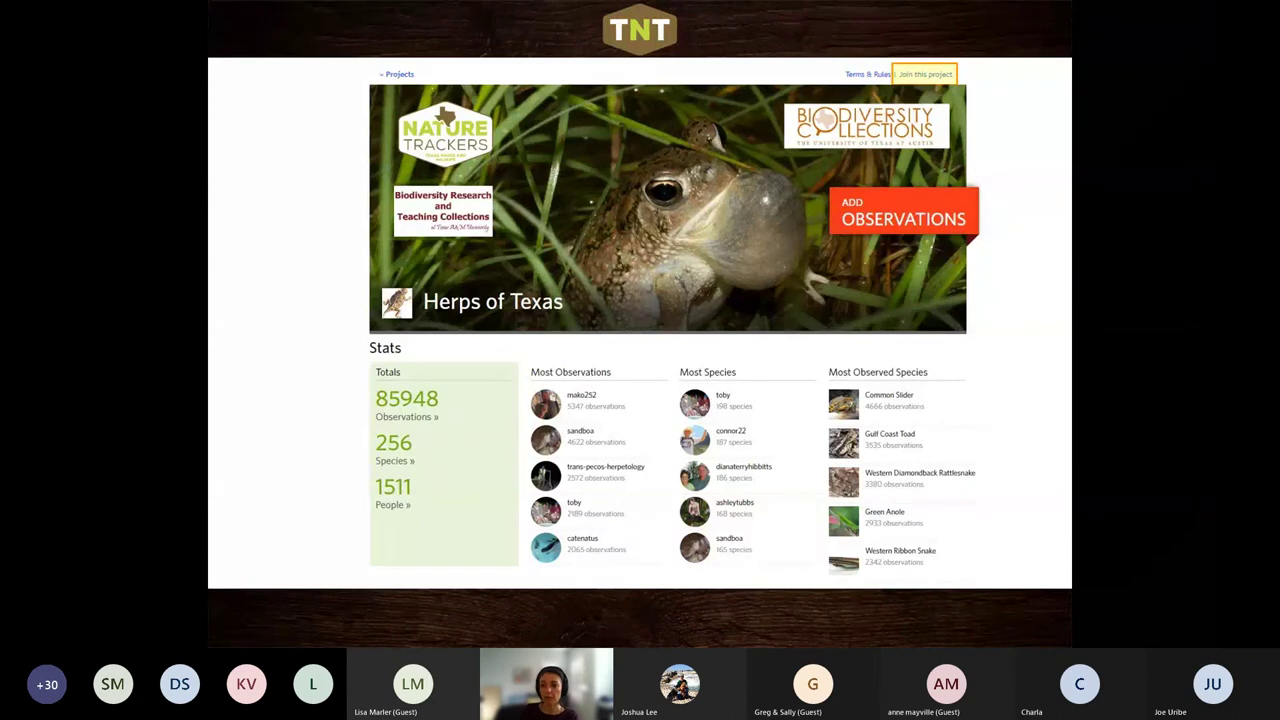
{"action": "key", "text": "Right"}
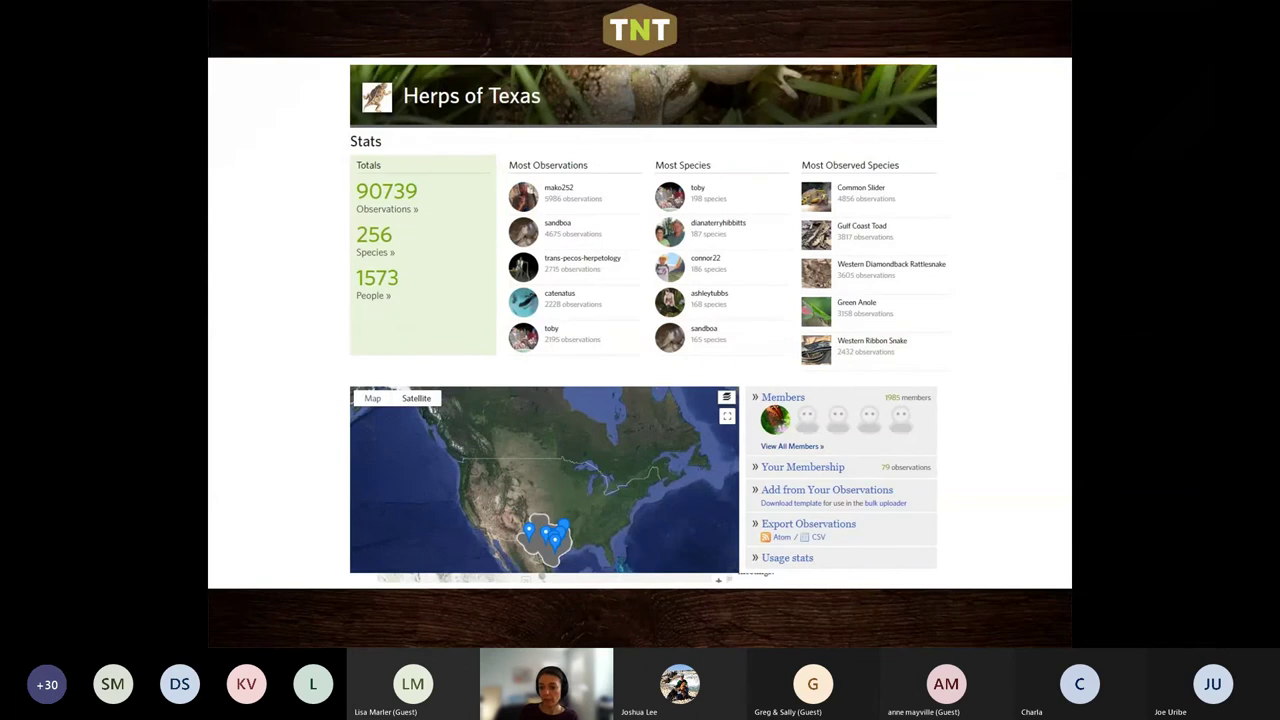
{"action": "key", "text": "Right"}
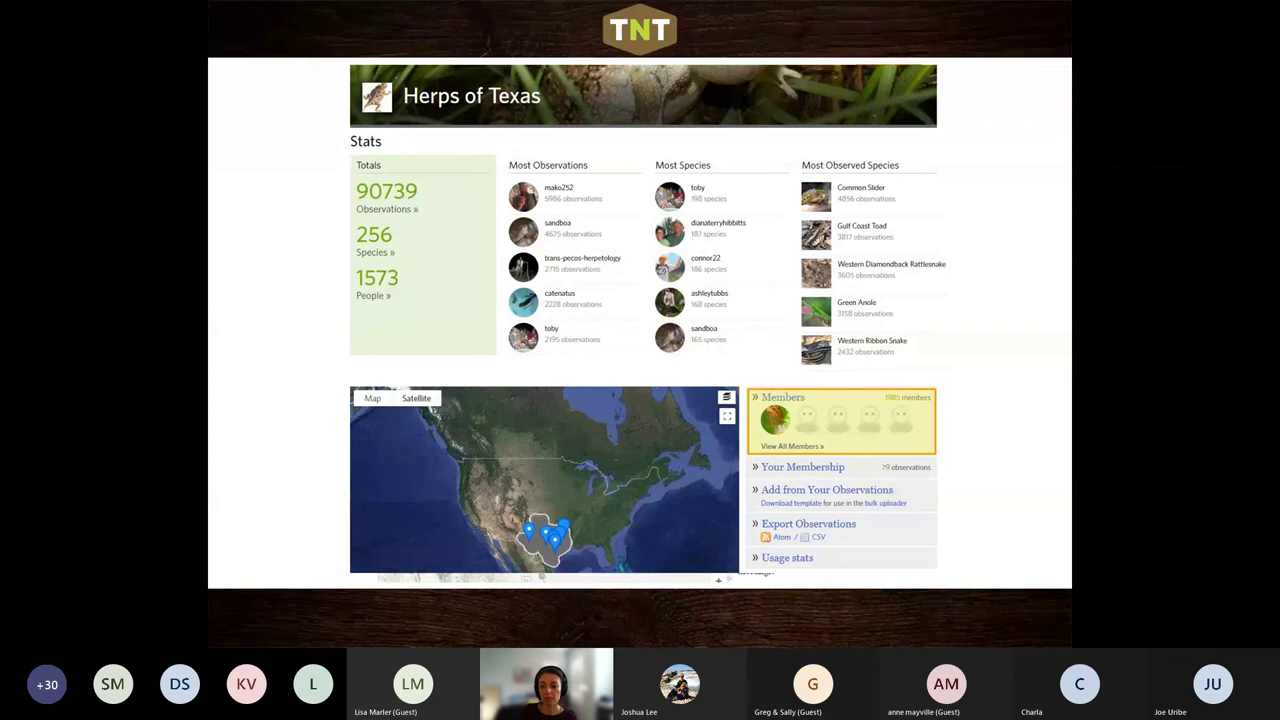
{"action": "key", "text": "Right"}
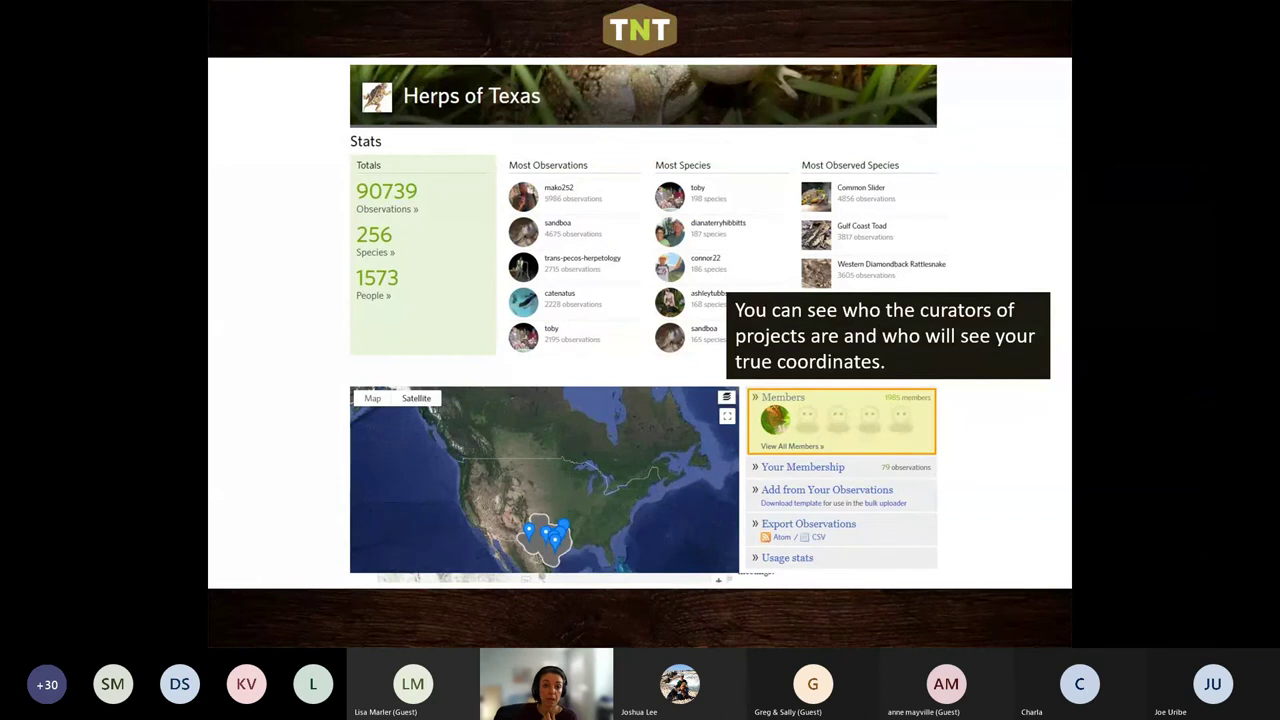
{"action": "key", "text": "Right"}
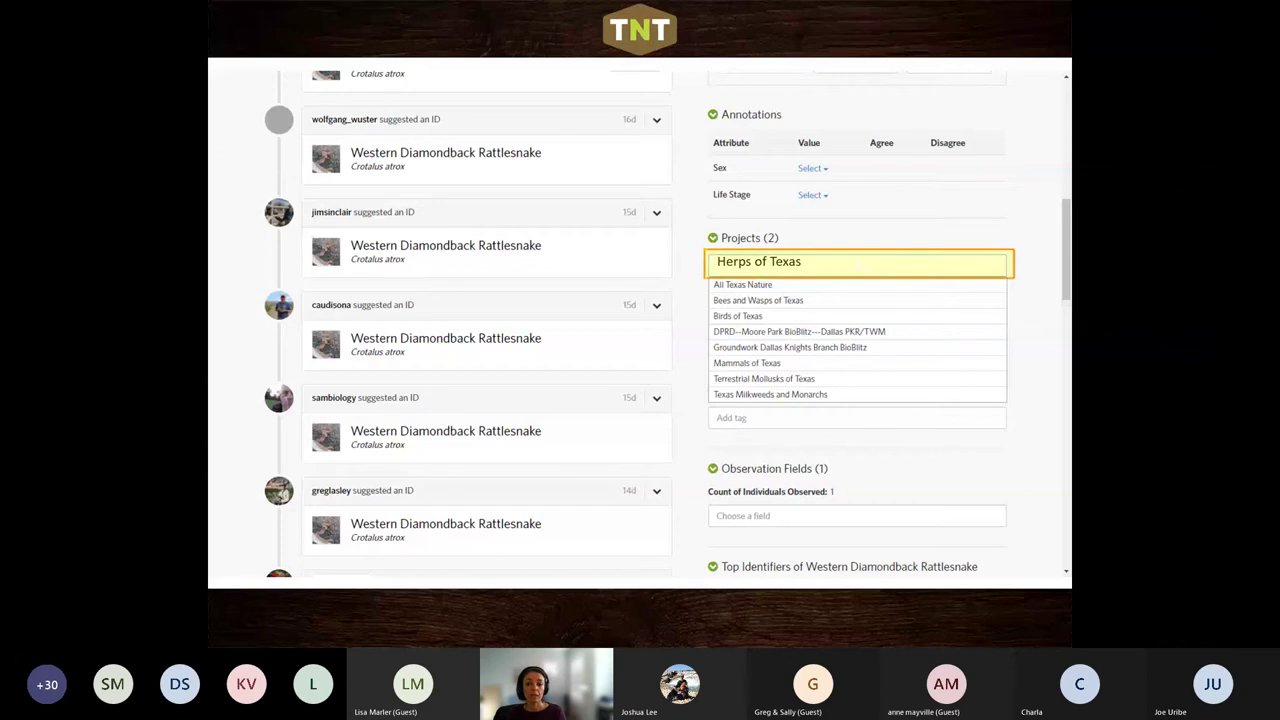
Highlight Herps of Texas in the observation's Projects (2) list, then show the iPhone and Android screens
{"action": "key", "text": "Right"}
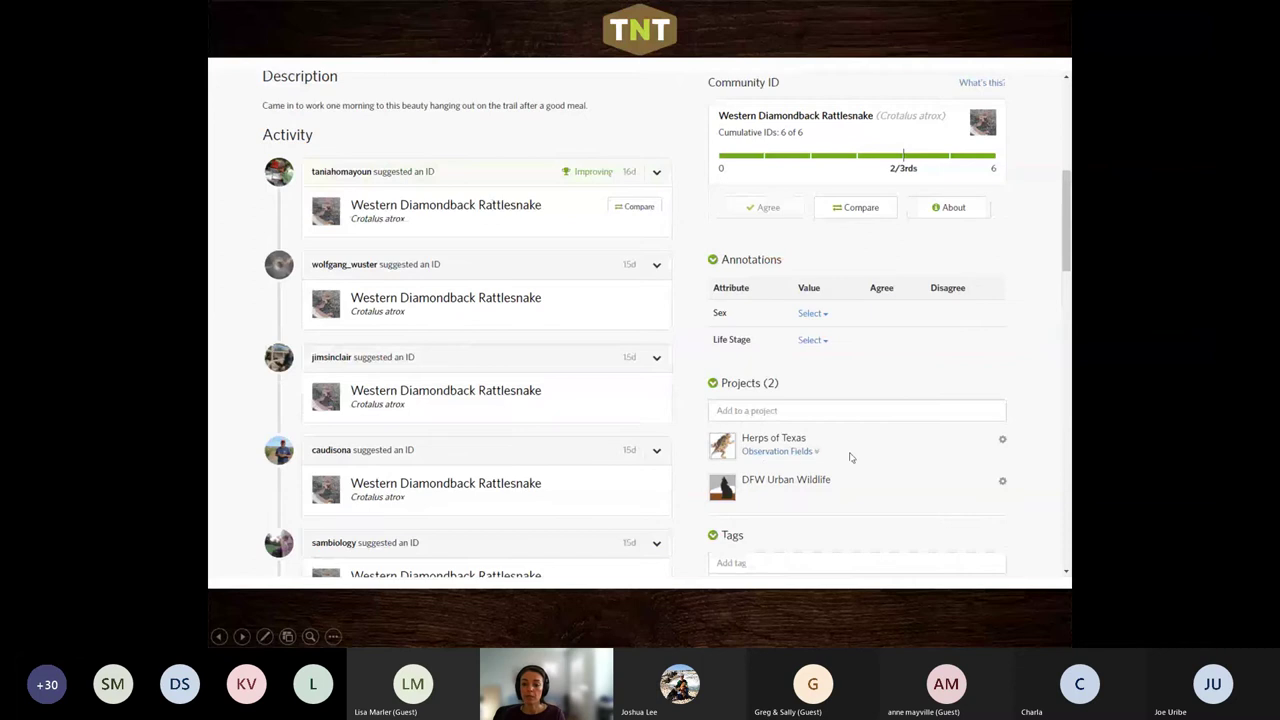
{"action": "key", "text": "Right"}
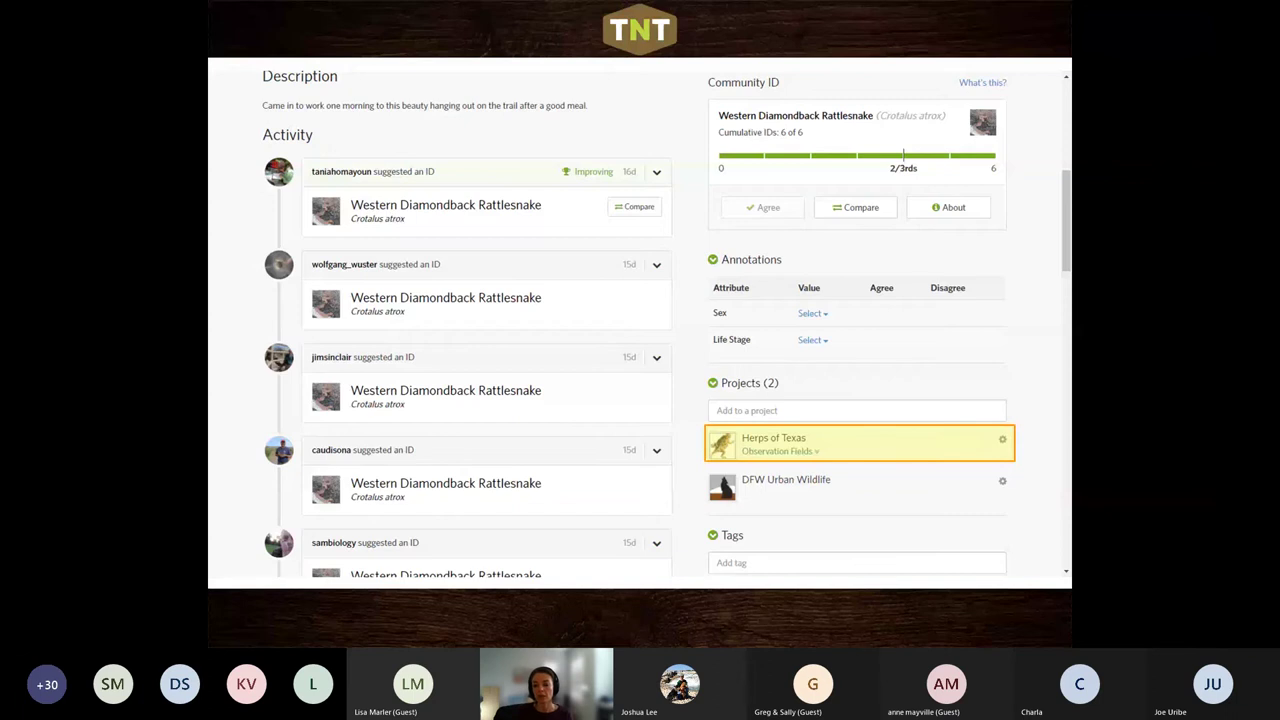
{"action": "key", "text": "Right"}
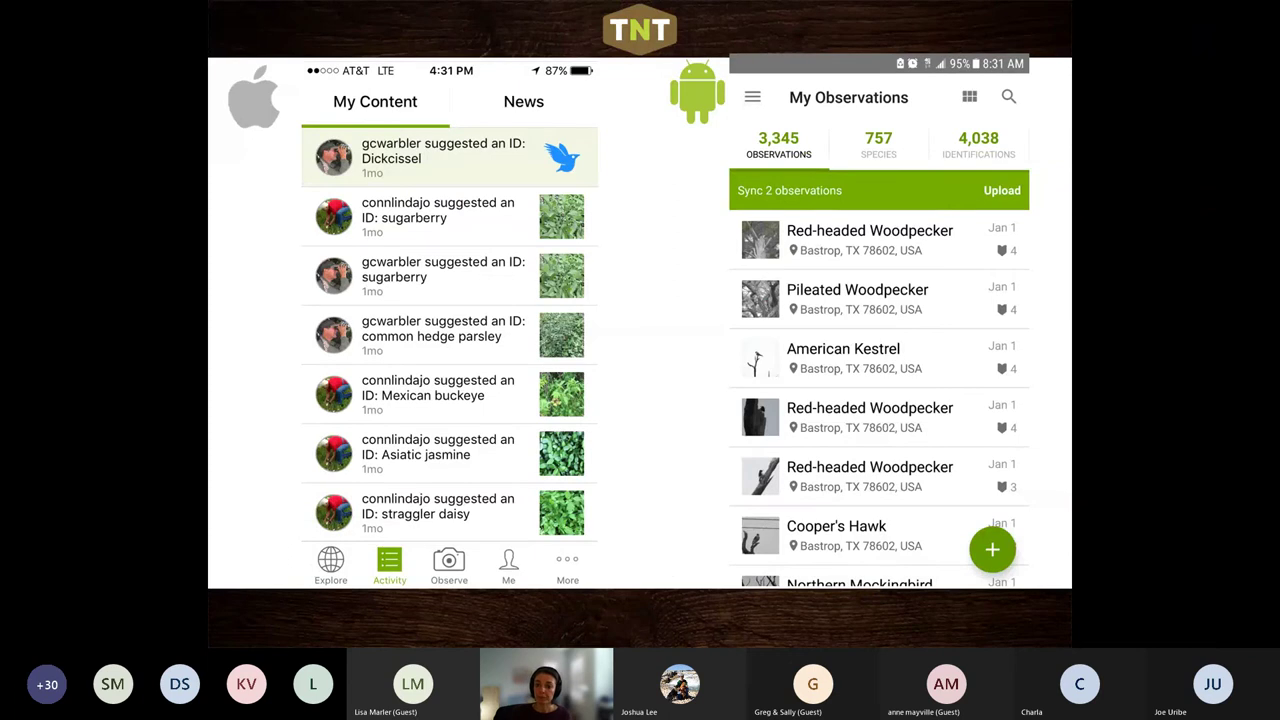
Point out More, the Android hamburger menu, Projects and both apps' project lists before the accuracy slide
{"action": "key", "text": "Right"}
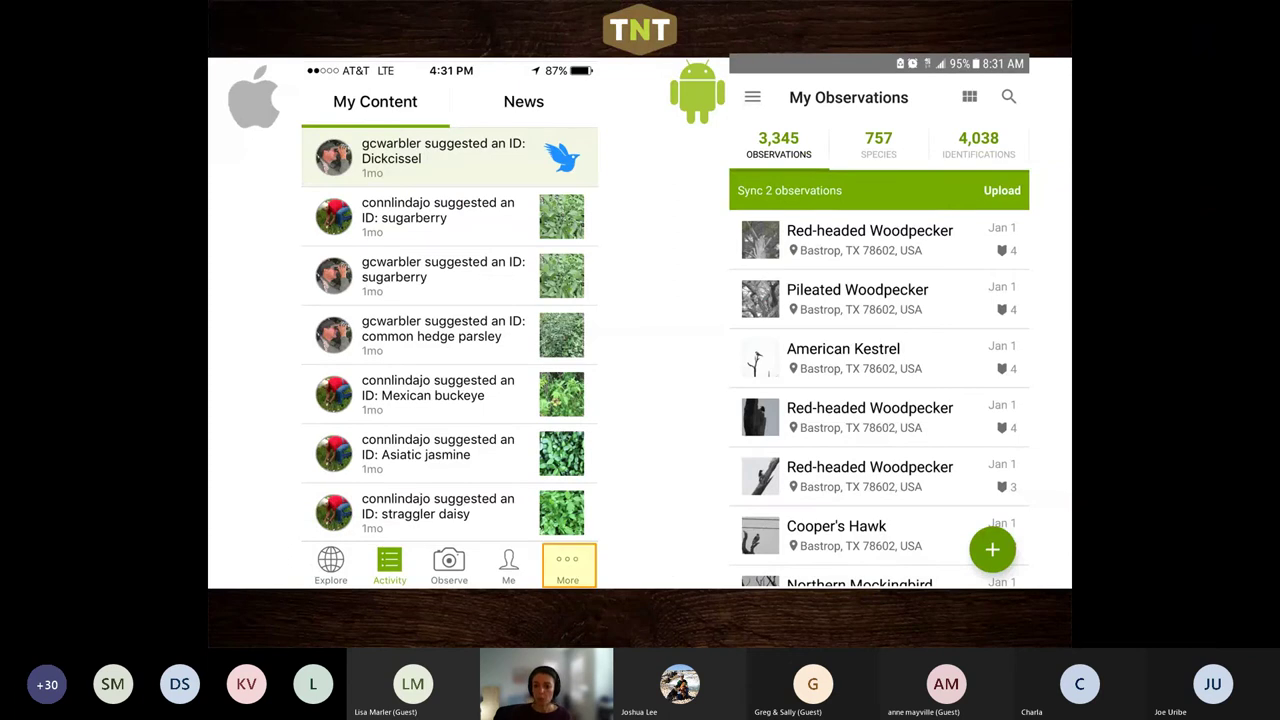
{"action": "key", "text": "Right"}
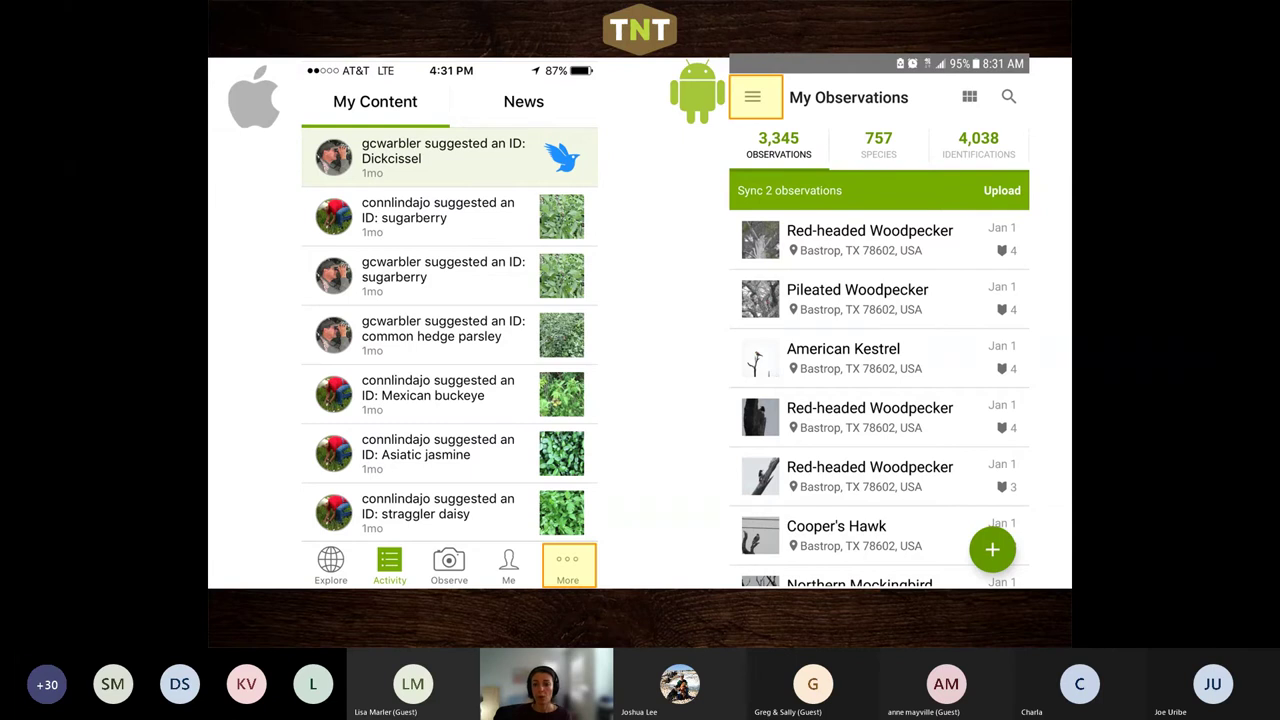
{"action": "key", "text": "Right"}
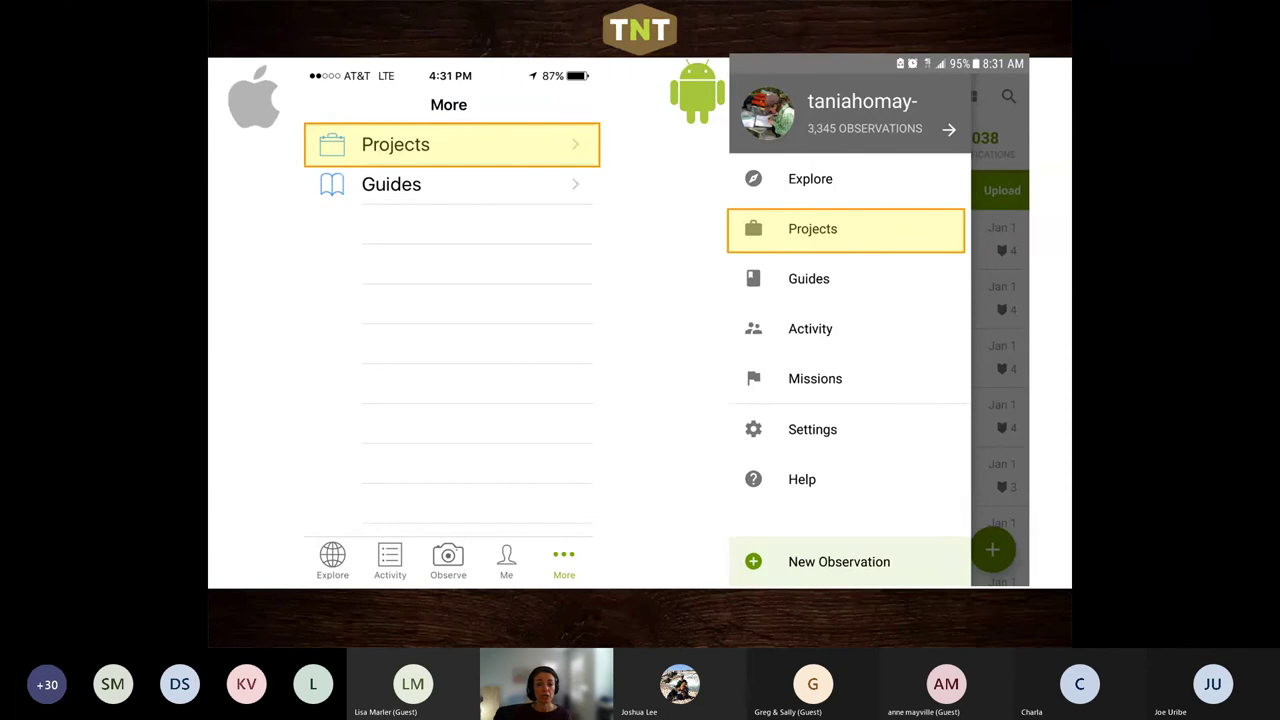
{"action": "key", "text": "Right"}
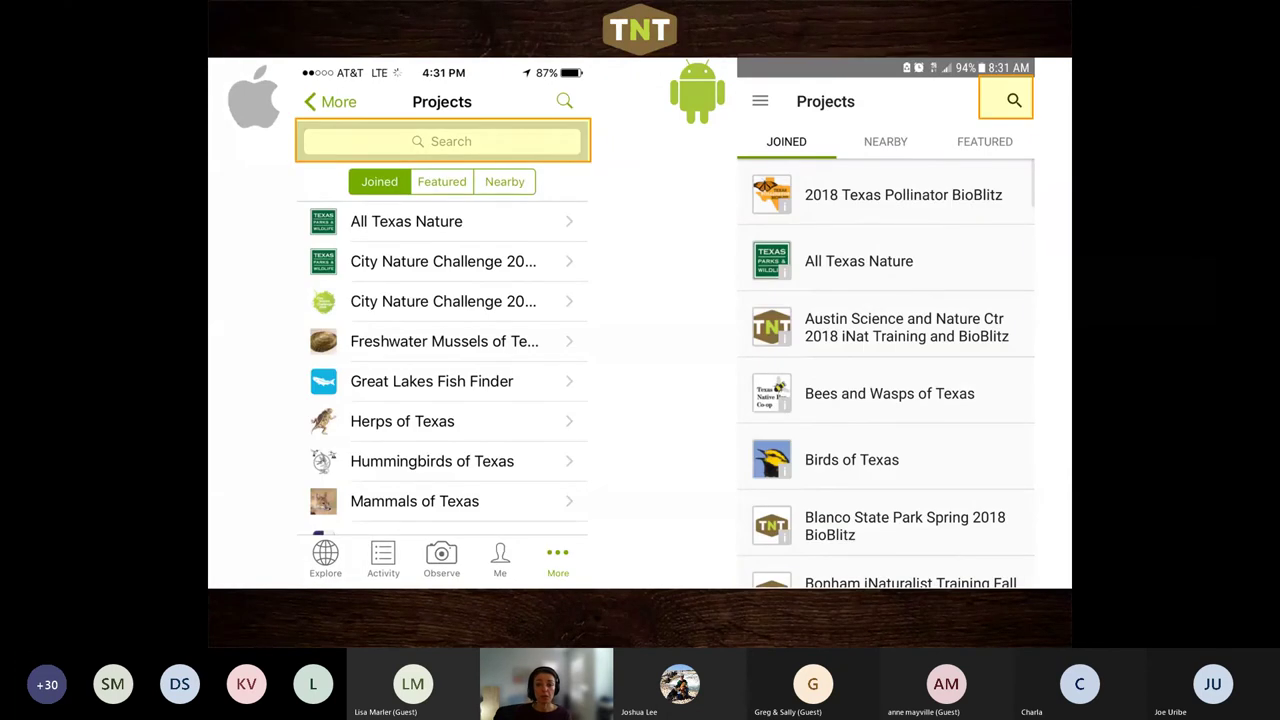
{"action": "key", "text": "Right"}
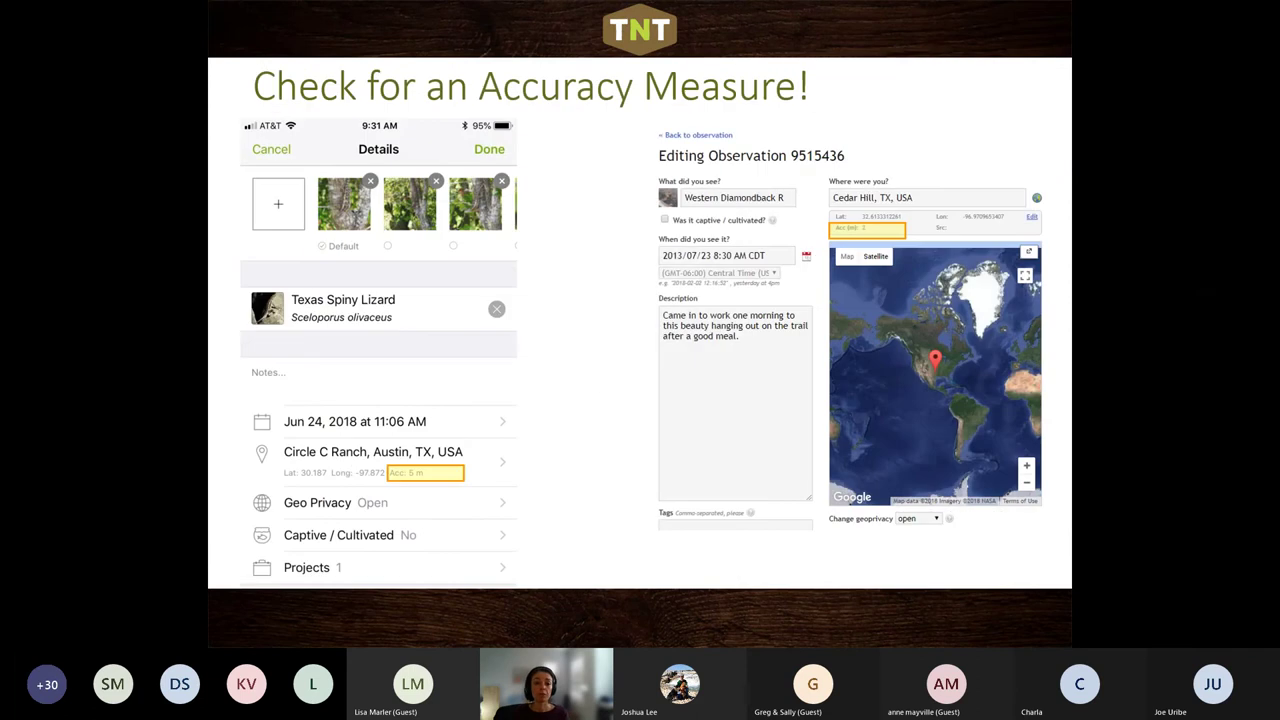